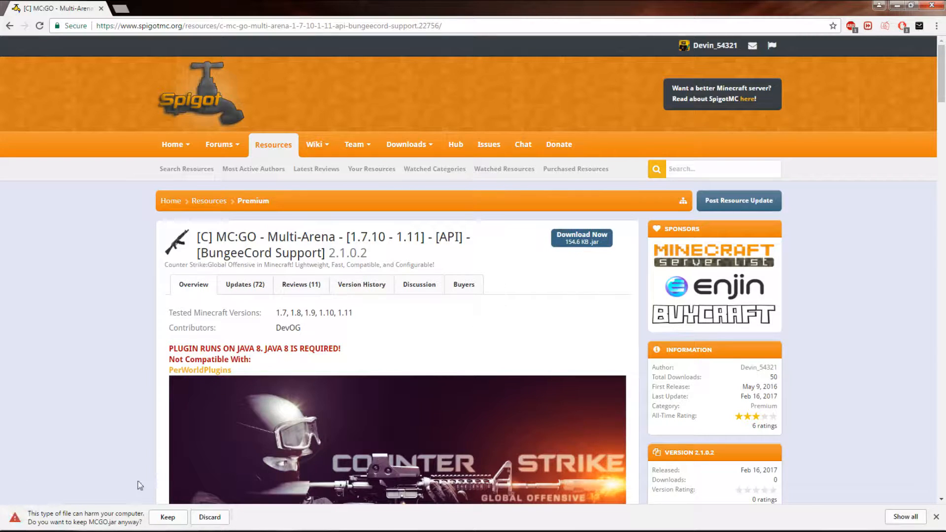
# Step: Keep the MCGO.jar download and place MCGO, the Test Server folder and CrackShot on the empty desktop
pyautogui.click(157, 517)
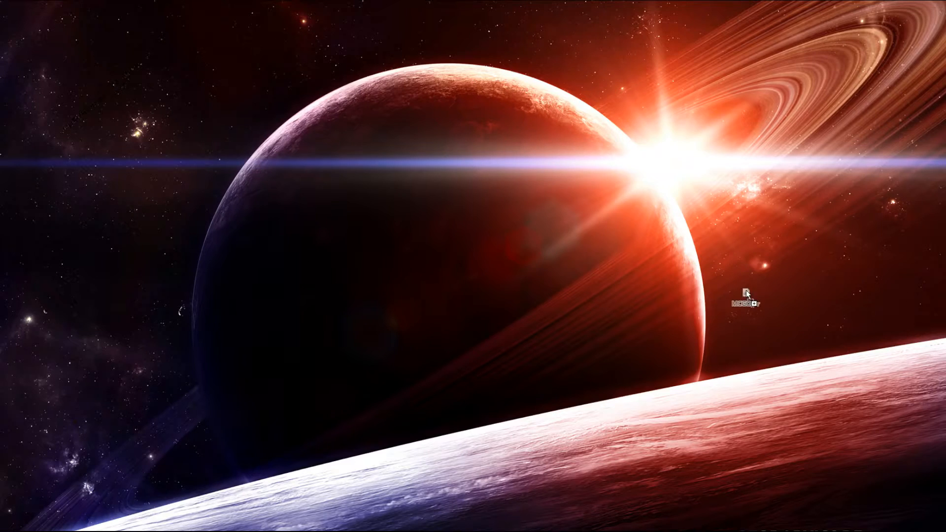
pyautogui.moveTo(747, 291); pyautogui.dragTo(548, 228)
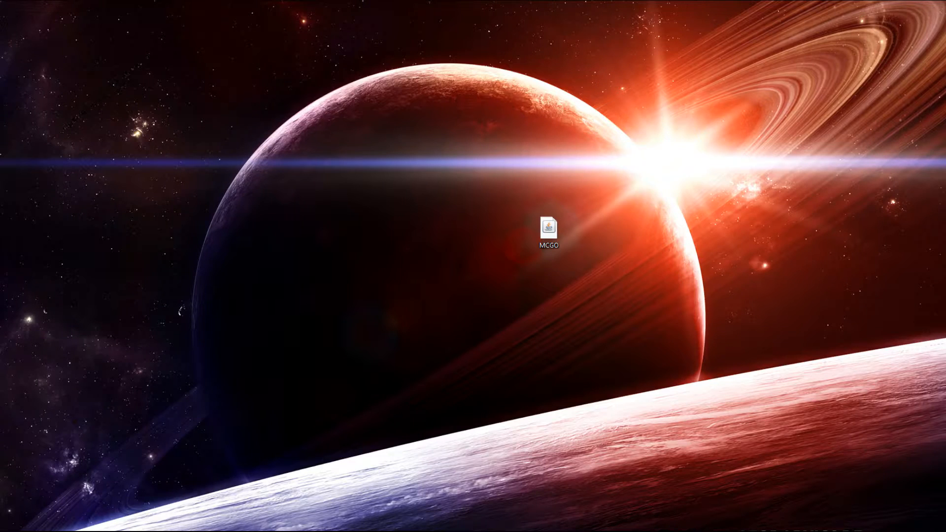
pyautogui.moveTo(945, 212); pyautogui.dragTo(386, 214)
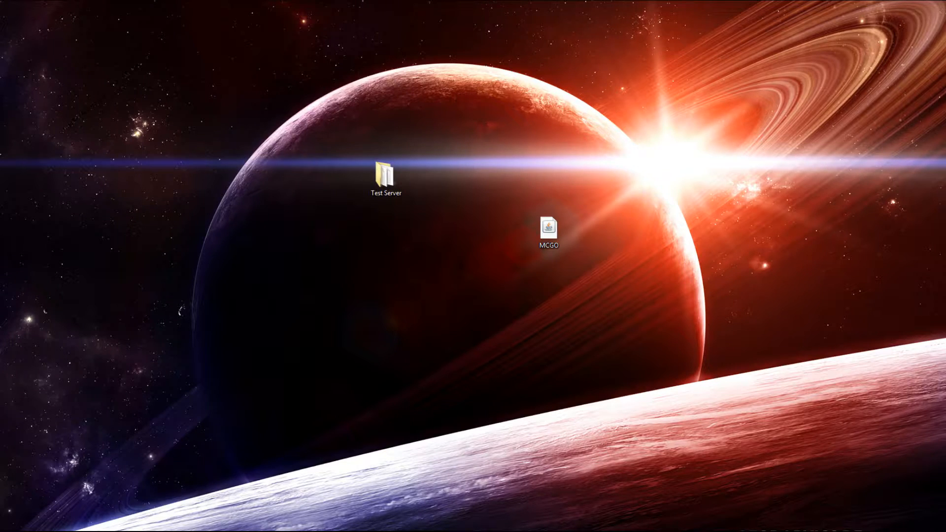
pyautogui.moveTo(945, 197); pyautogui.dragTo(463, 192)
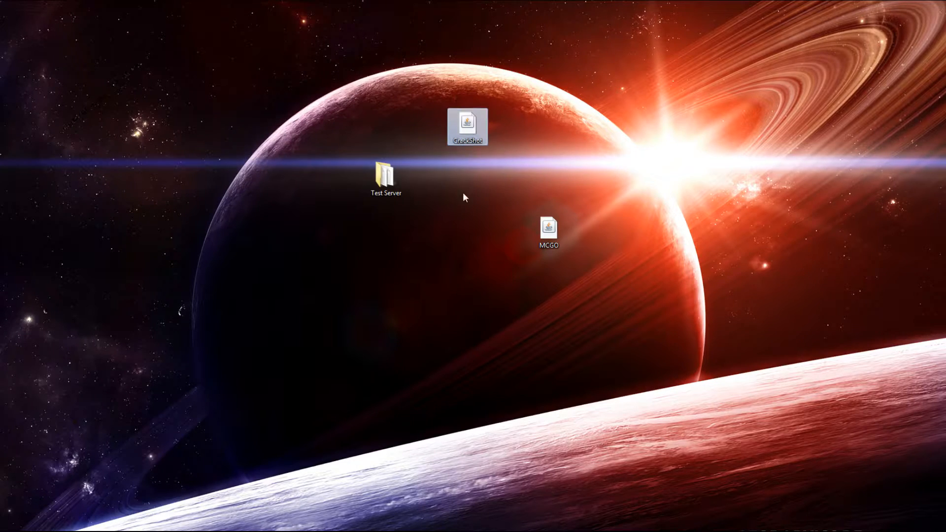
pyautogui.click(477, 228)
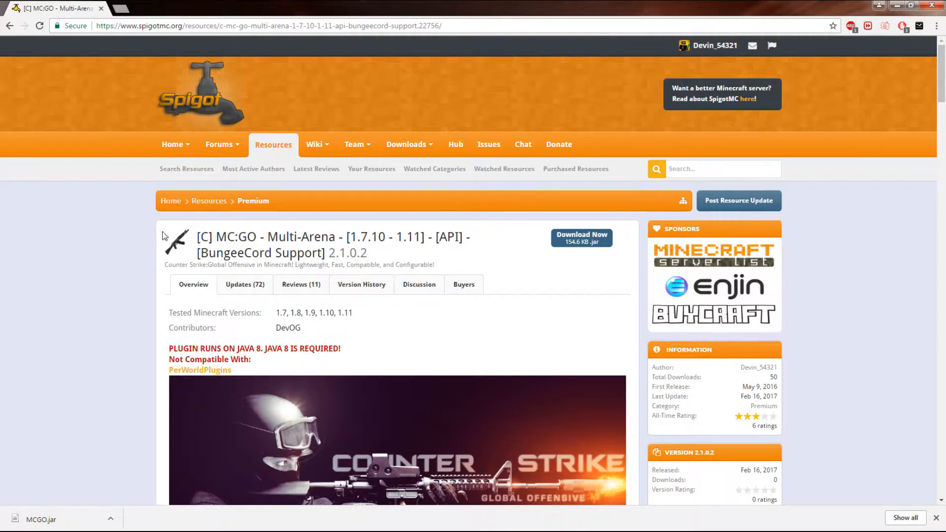
# Step: Review the Dependencies section of the MC:GO resource page in the browser, then return to the desktop
pyautogui.scroll(-10, 122, 271)
pyautogui.scroll(-20, 124, 275)
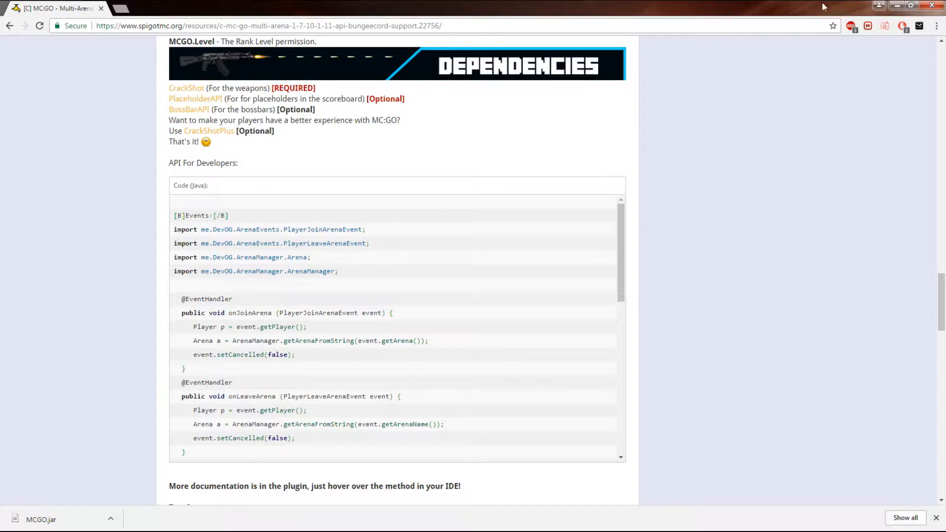
pyautogui.click(898, 5)
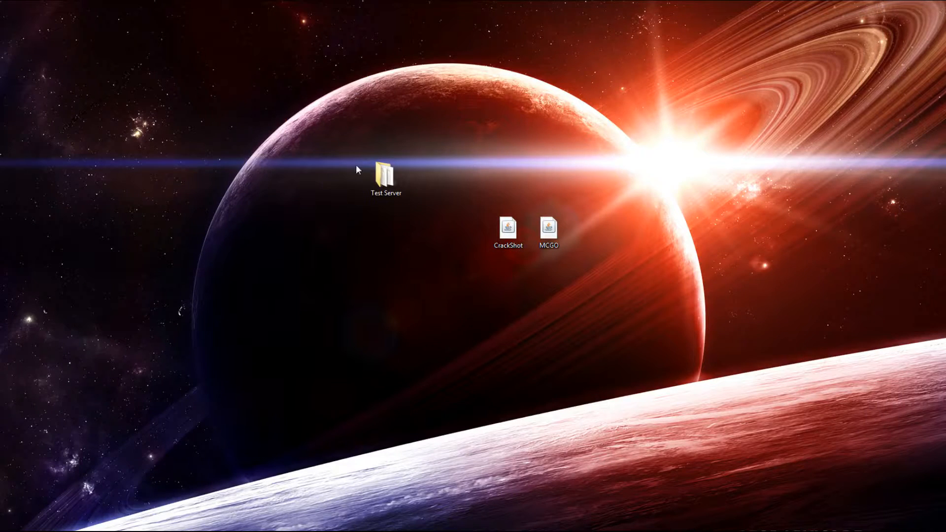
# Step: Line up the Test Server folder beside the jars and put CrackShot and MCGO into its plugins folder
pyautogui.moveTo(385, 180); pyautogui.dragTo(467, 236)
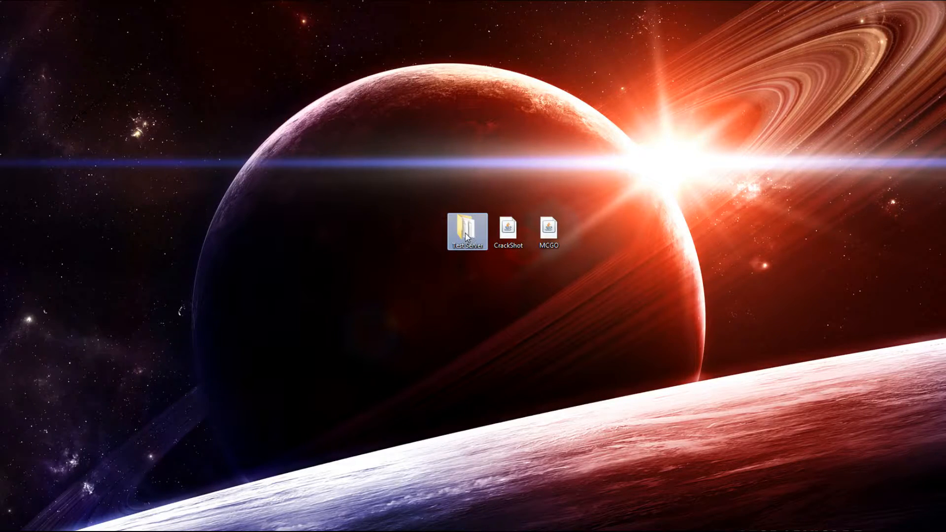
pyautogui.click(364, 230)
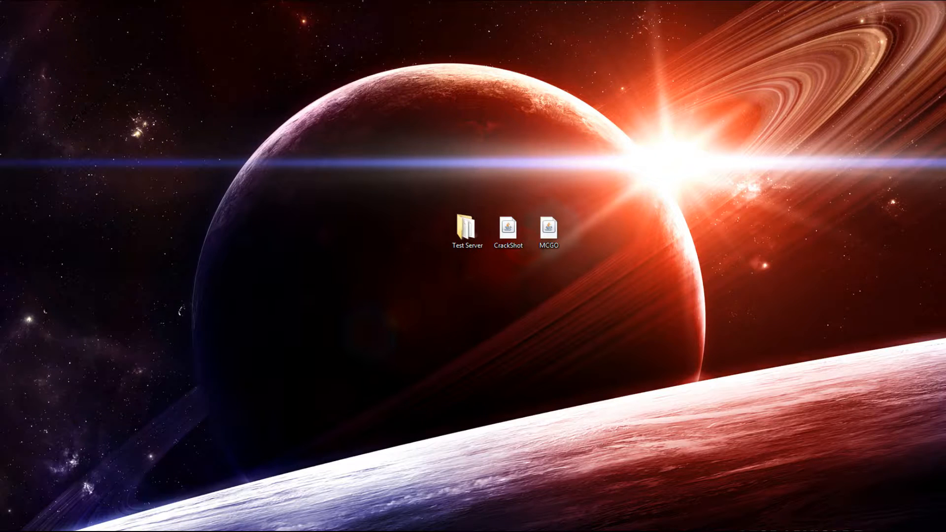
pyautogui.moveTo(0, 94); pyautogui.dragTo(375, 255)
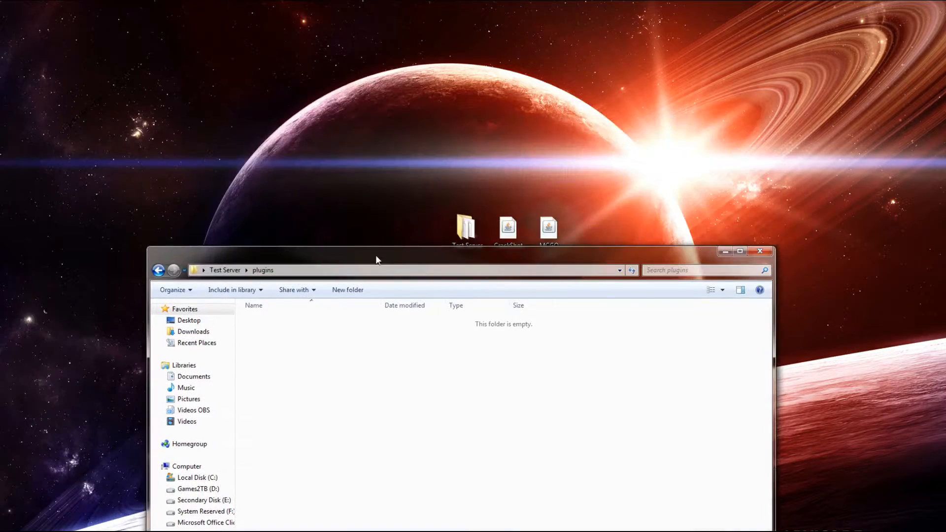
pyautogui.click(158, 271)
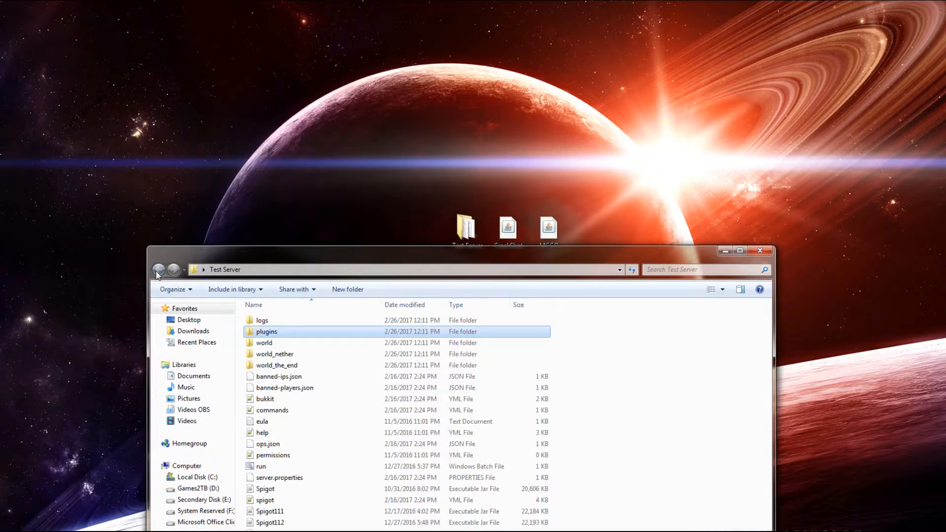
pyautogui.doubleClick(296, 334)
pyautogui.moveTo(597, 235); pyautogui.dragTo(469, 380)
pyautogui.moveTo(447, 254); pyautogui.dragTo(464, 34)
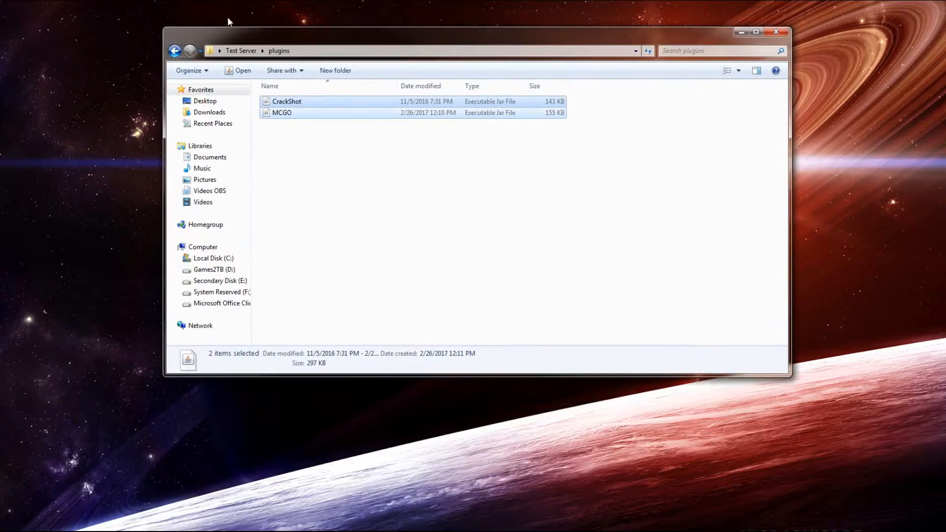
# Step: Start the server with the run batch file in Test Server and reopen the plugins folder
pyautogui.click(174, 51)
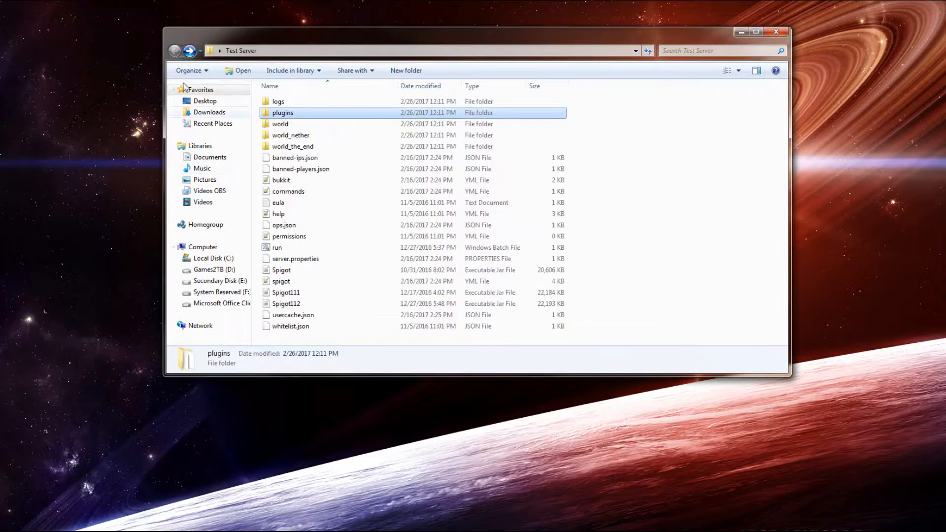
pyautogui.click(292, 294)
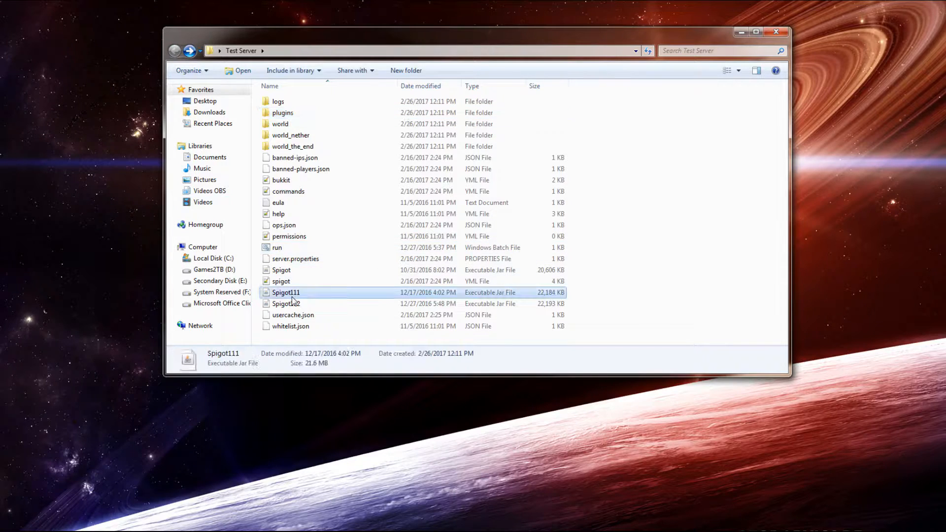
pyautogui.doubleClick(279, 249)
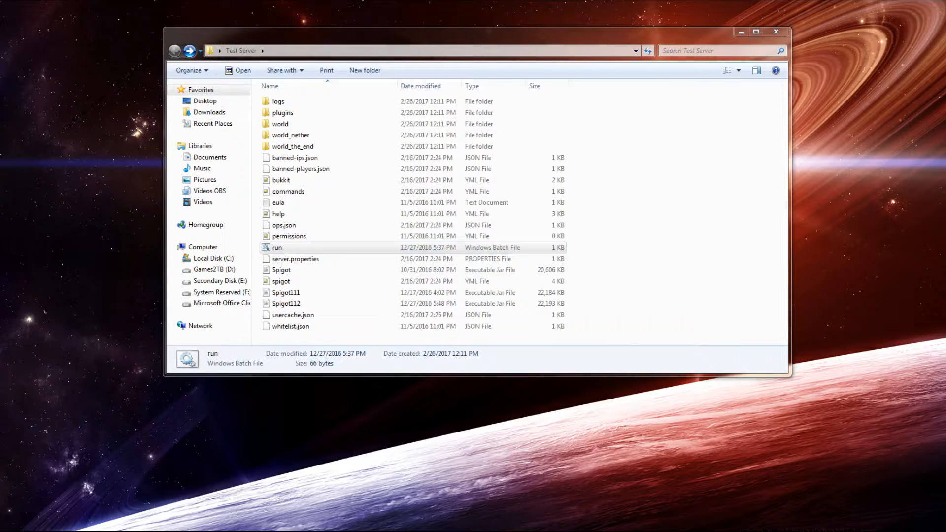
pyautogui.moveTo(431, 14); pyautogui.dragTo(280, 60)
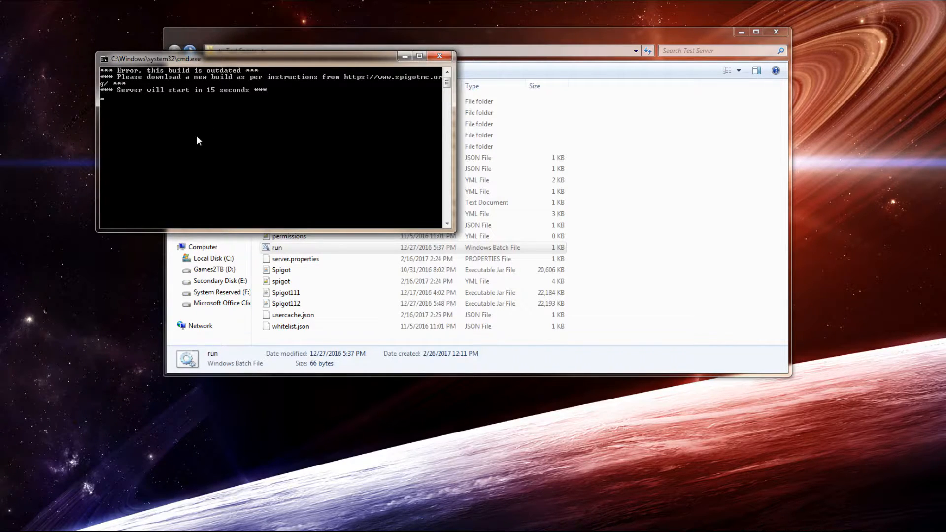
pyautogui.click(609, 154)
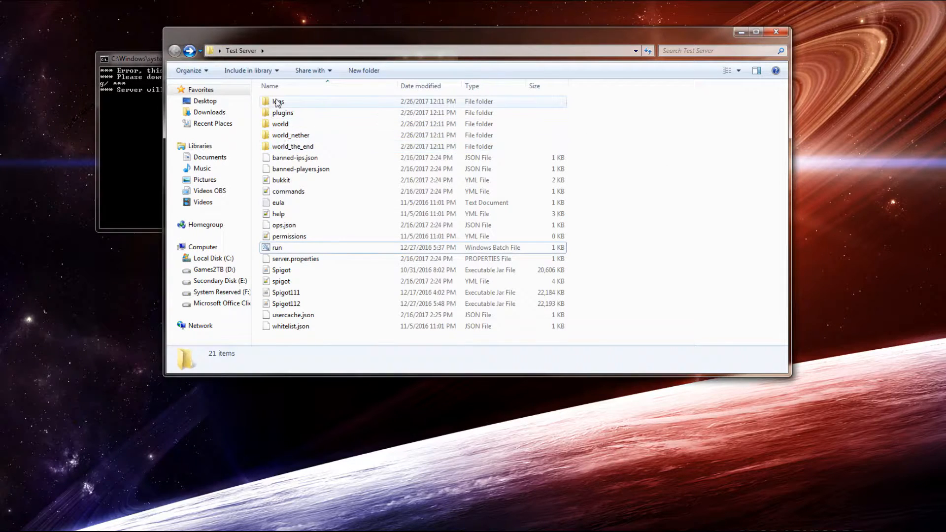
pyautogui.doubleClick(282, 113)
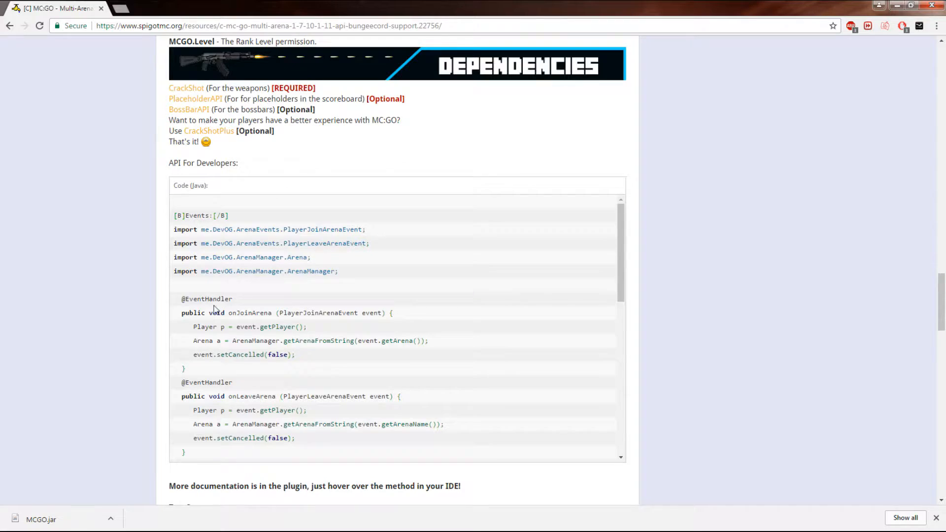
# Step: Switch to the MC:GO page in Chrome and examine the sample Guns.yml under Configuration
pyautogui.scroll(-9, 129, 249)
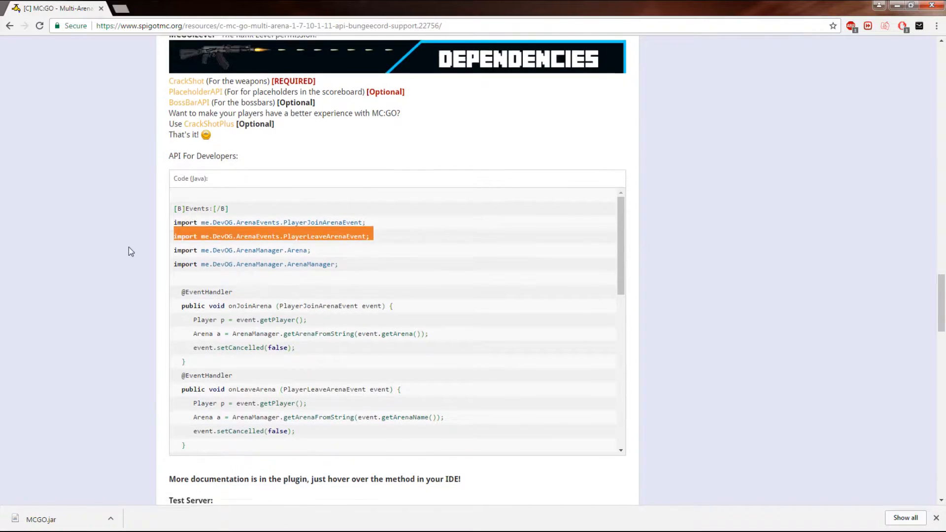
pyautogui.scroll(20, 128, 247)
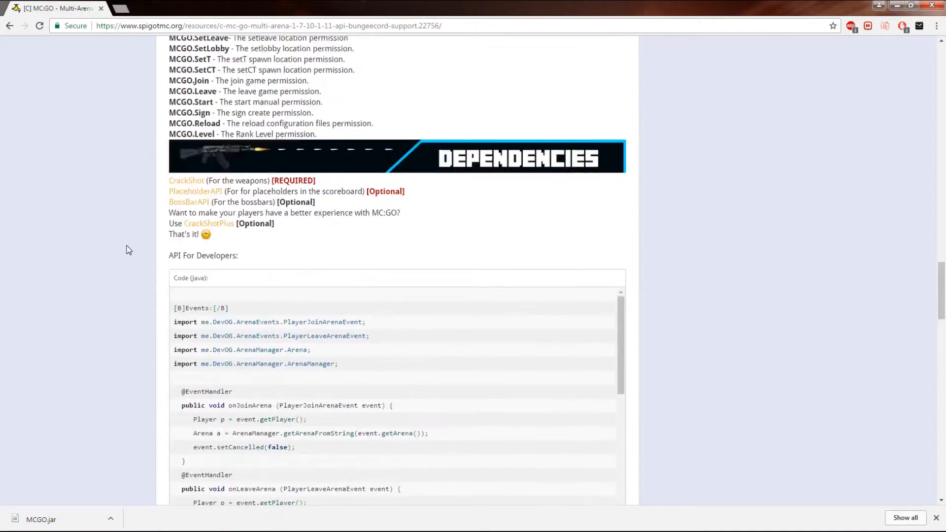
pyautogui.scroll(4, 128, 249)
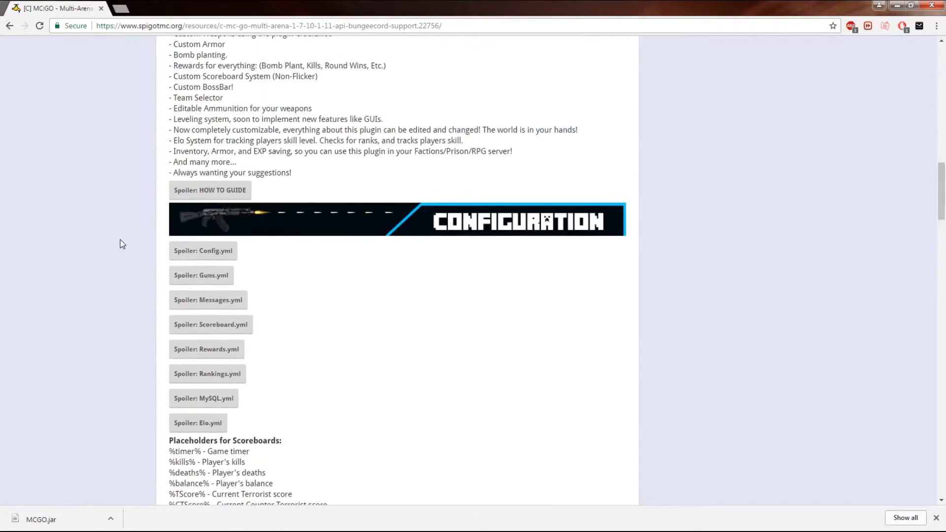
pyautogui.click(194, 275)
pyautogui.scroll(-5, 444, 321)
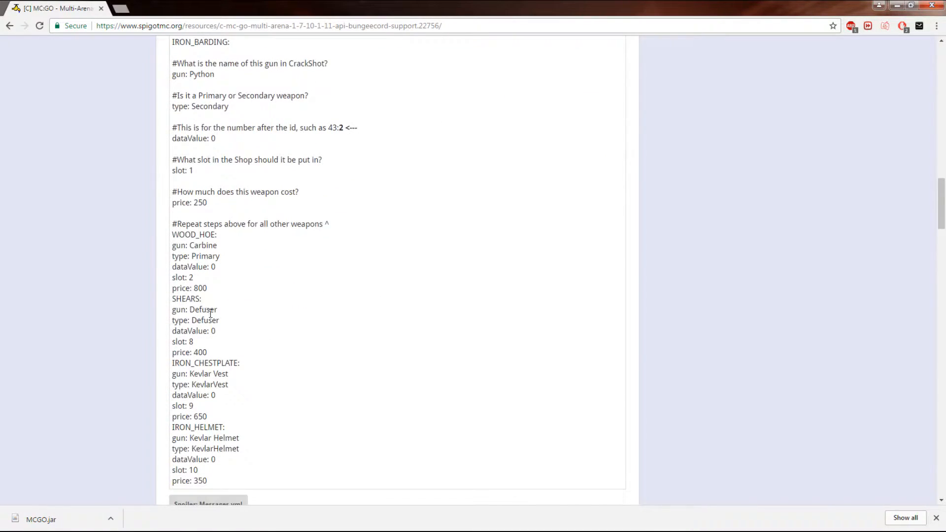
pyautogui.scroll(-1, 229, 349)
pyautogui.scroll(-1, 229, 338)
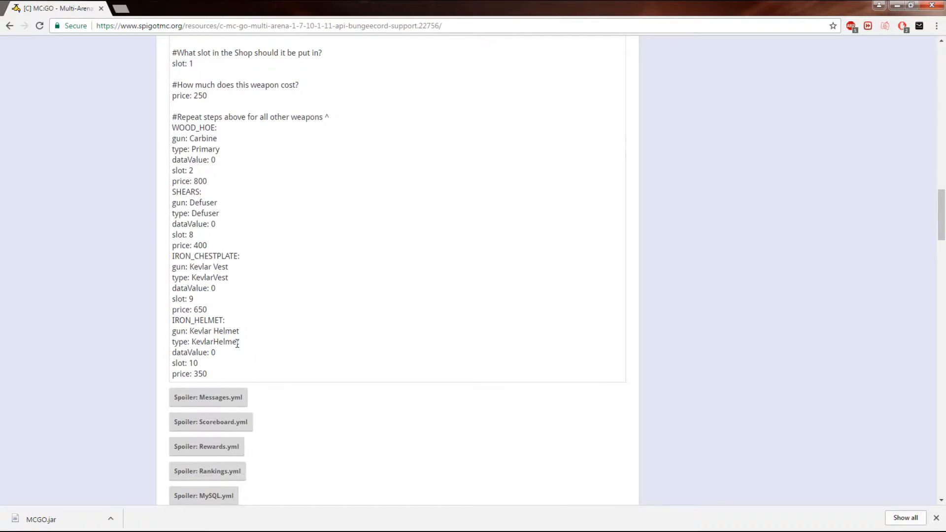
pyautogui.scroll(10, 237, 344)
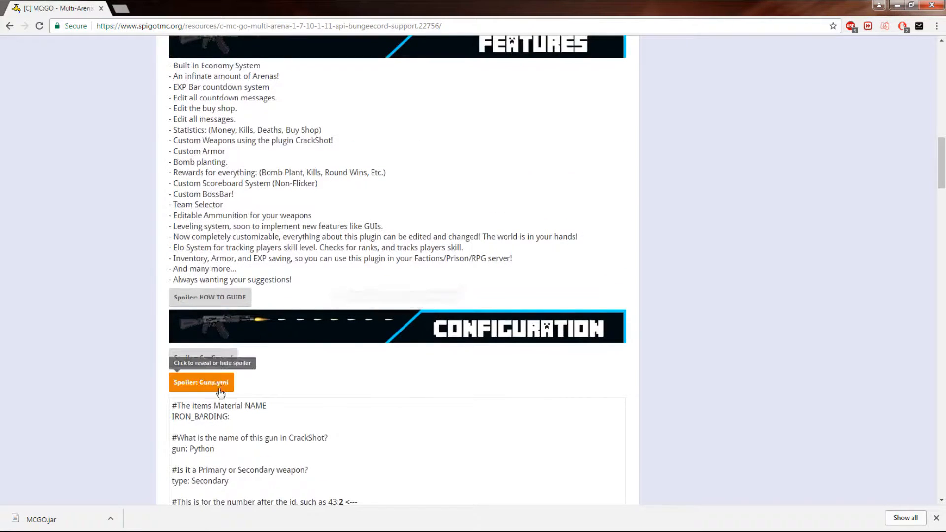
pyautogui.click(213, 387)
pyautogui.scroll(-5, 184, 297)
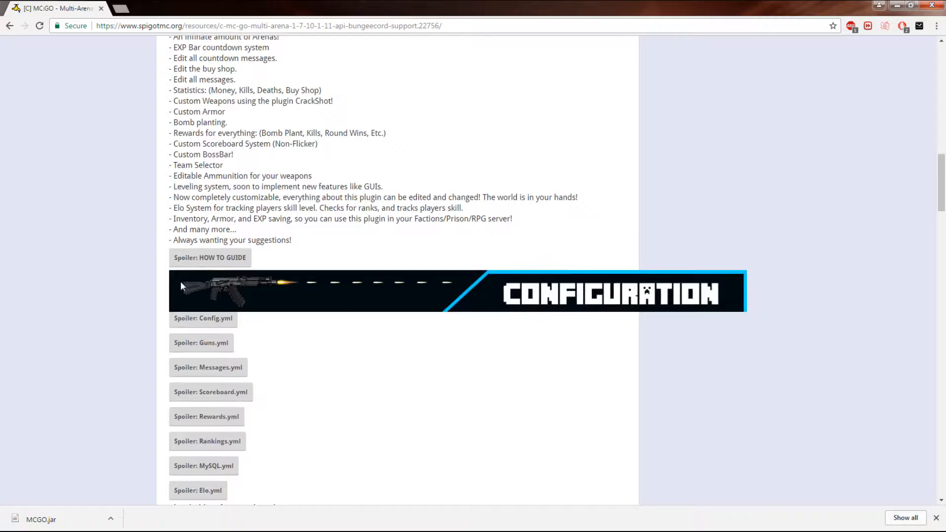
# Step: Expand the HOW TO GUIDE section and examine its Grenade configuration for CrackShot
pyautogui.scroll(8, 187, 270)
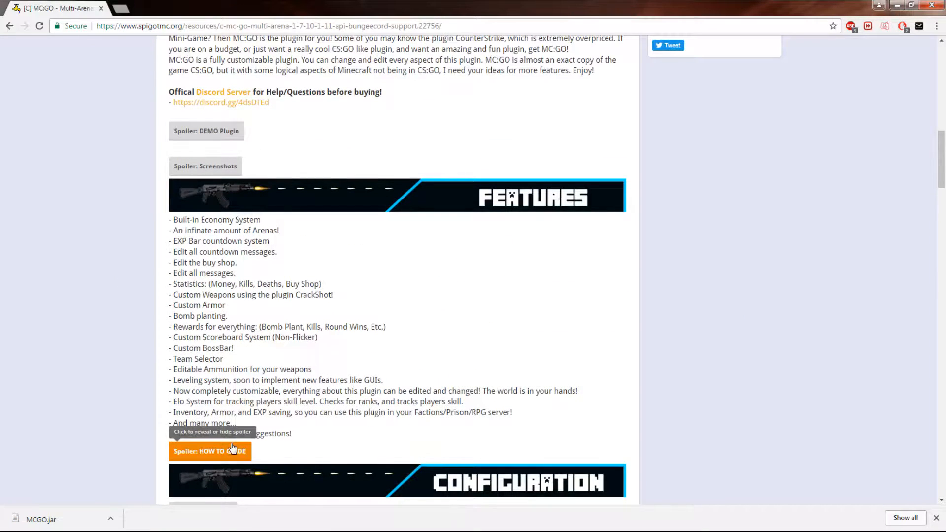
pyautogui.click(225, 447)
pyautogui.scroll(-4, 258, 296)
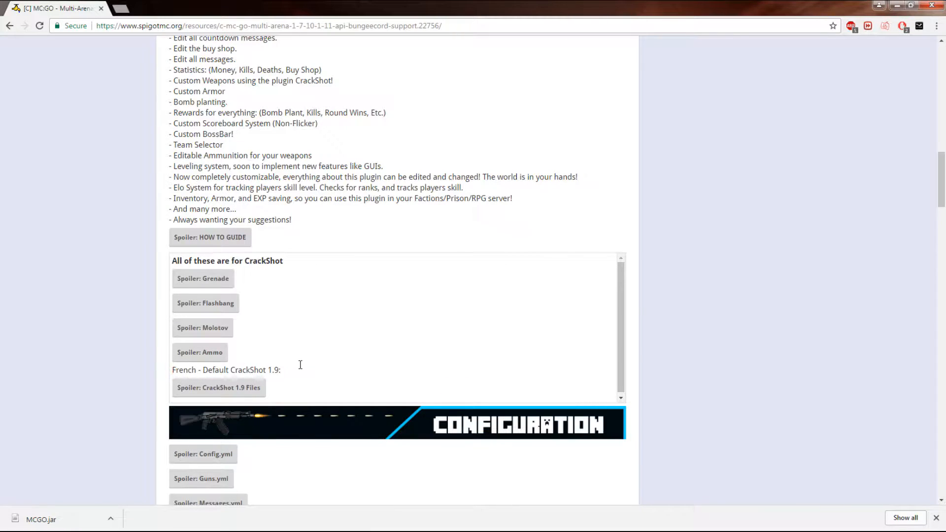
pyautogui.click(192, 280)
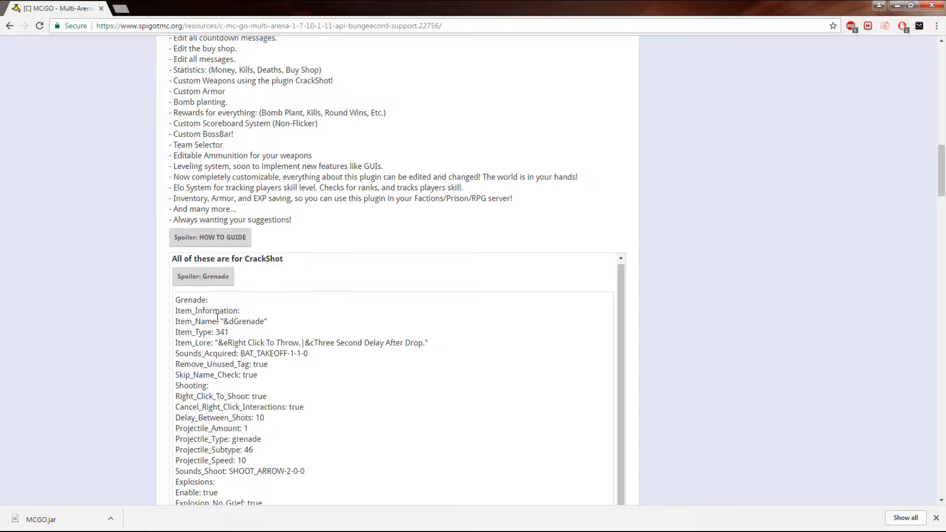
pyautogui.scroll(-3, 197, 266)
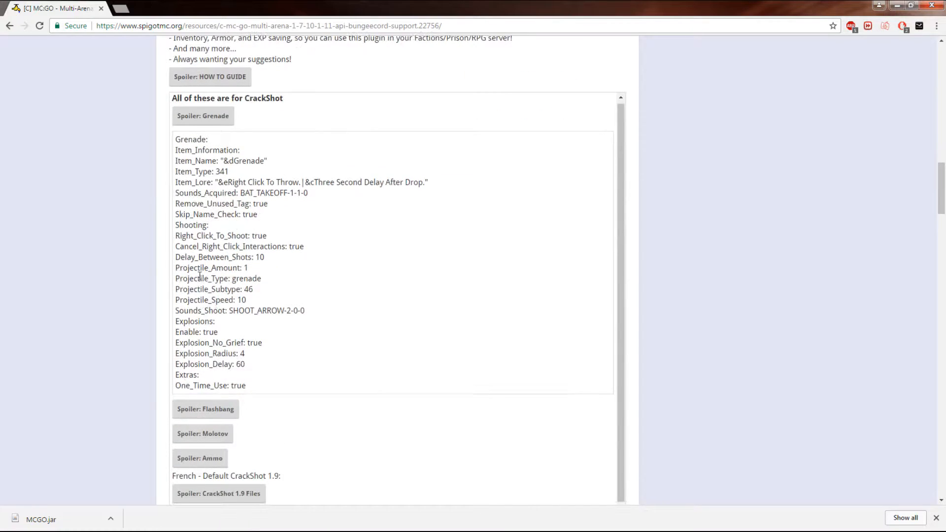
pyautogui.click(202, 118)
# Step: Review the links under CrackShot 1.9 Files, collapse them and return to the server's plugins folder
pyautogui.click(232, 226)
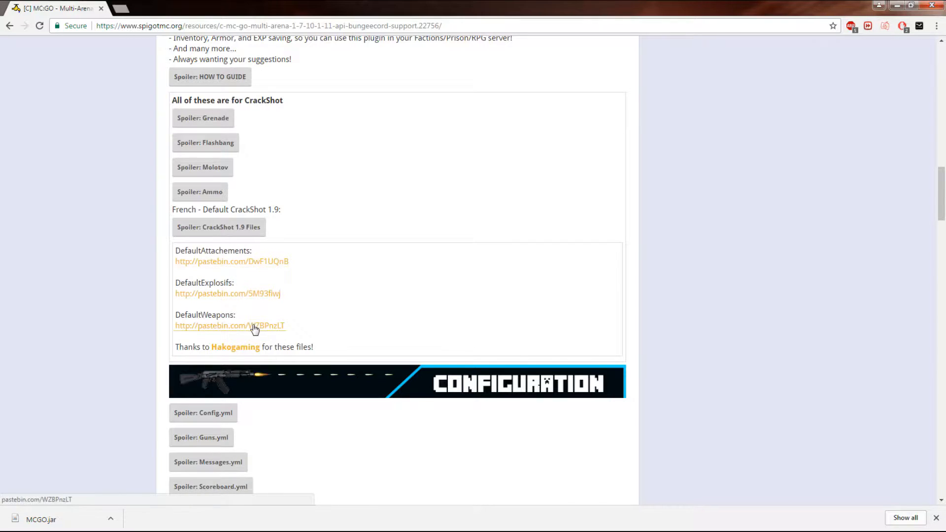
pyautogui.click(227, 231)
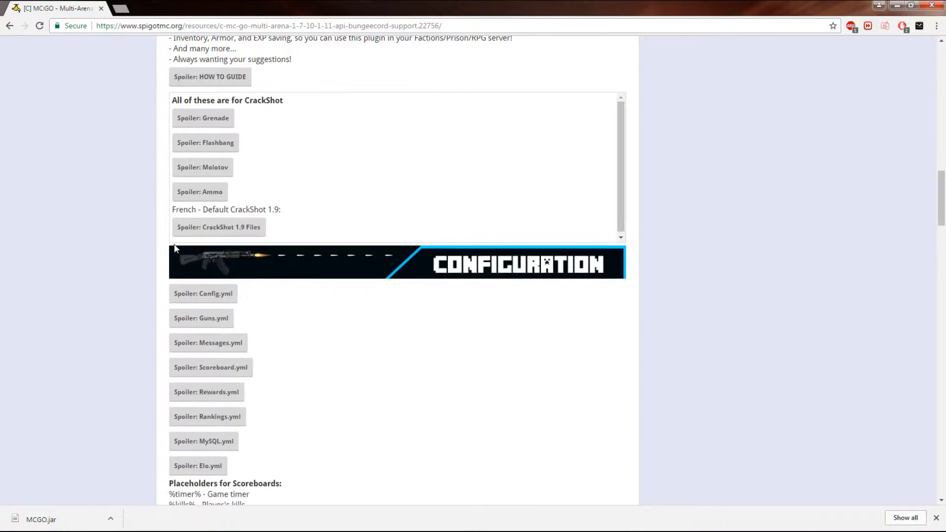
pyautogui.click(897, 5)
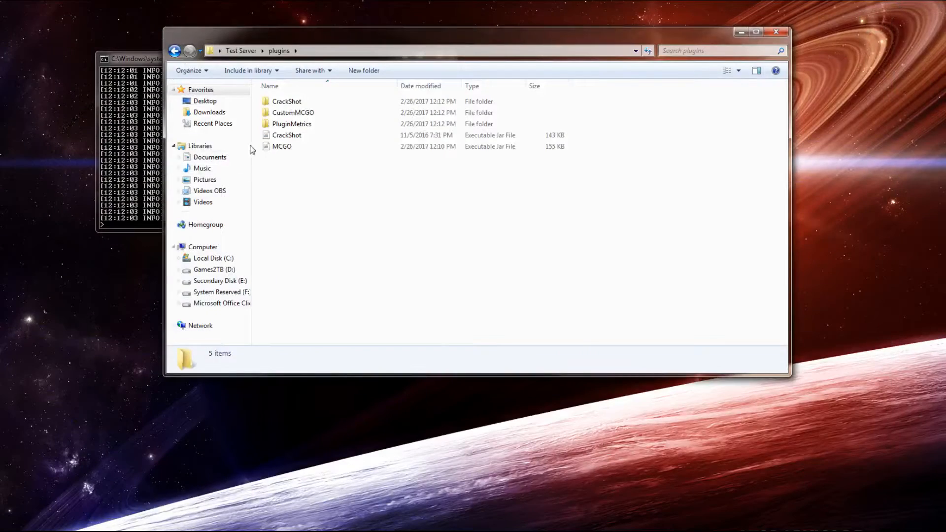
# Step: Open the CustomMCGO plugin folder, check the name's folder inside DataBase, and return to CustomMCGO
pyautogui.doubleClick(291, 117)
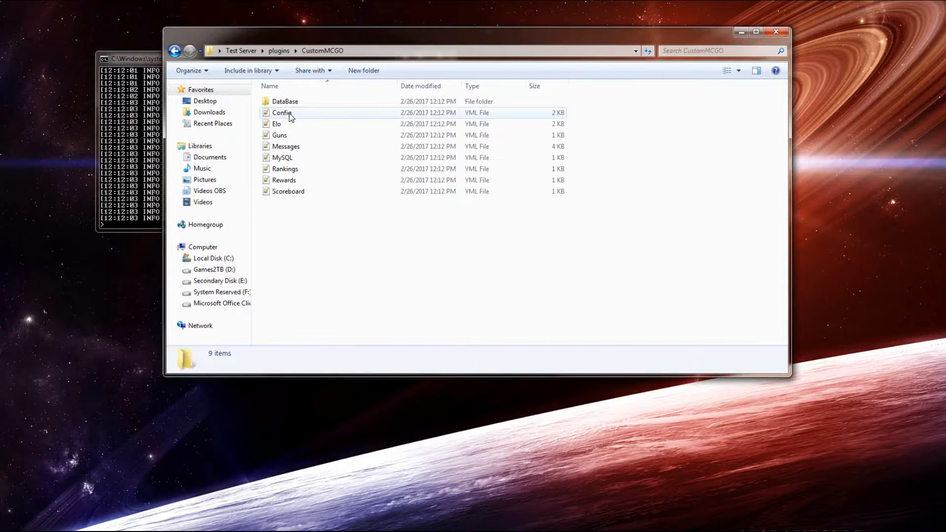
pyautogui.doubleClick(295, 103)
pyautogui.doubleClick(295, 102)
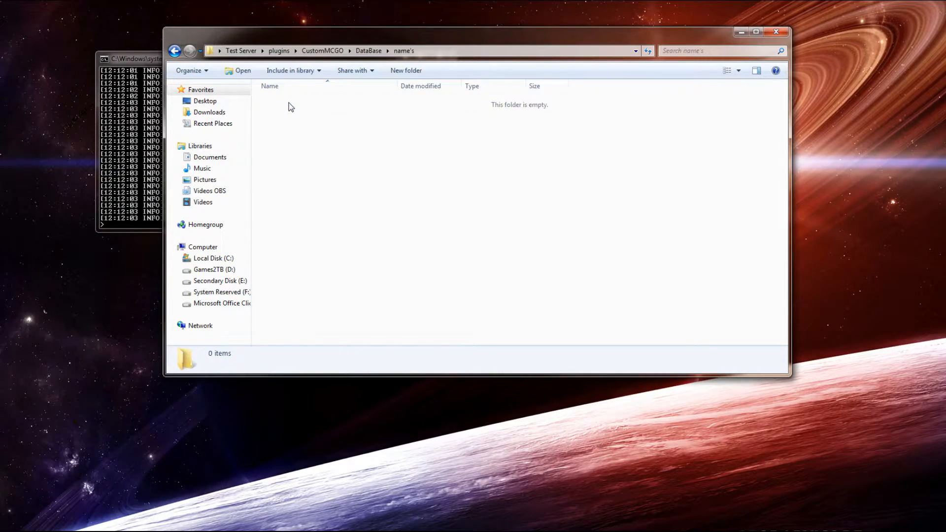
pyautogui.doubleClick(174, 52)
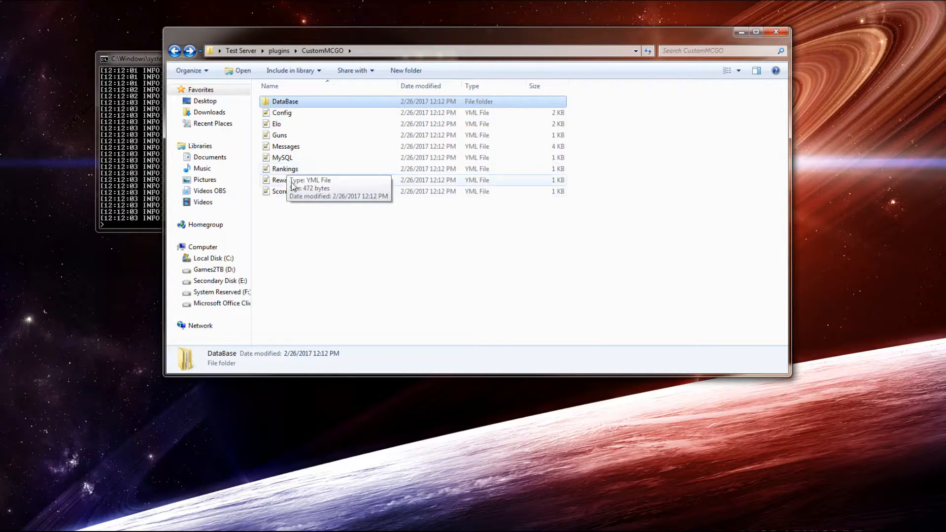
# Step: Open MySQL.yml from the CustomMCGO folder and review its connection fields and Enabled setting
pyautogui.click(277, 162)
pyautogui.doubleClick(277, 161)
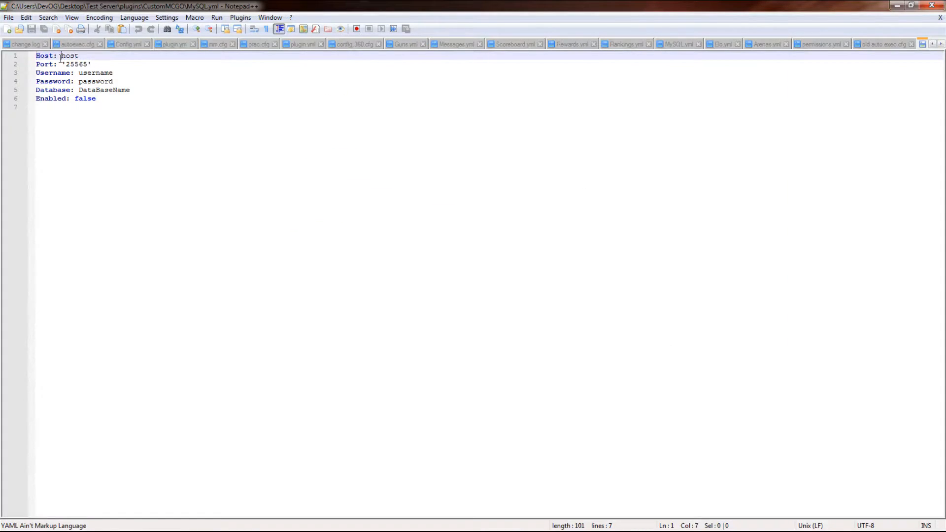
pyautogui.click(81, 74)
pyautogui.click(89, 89)
pyautogui.click(96, 99)
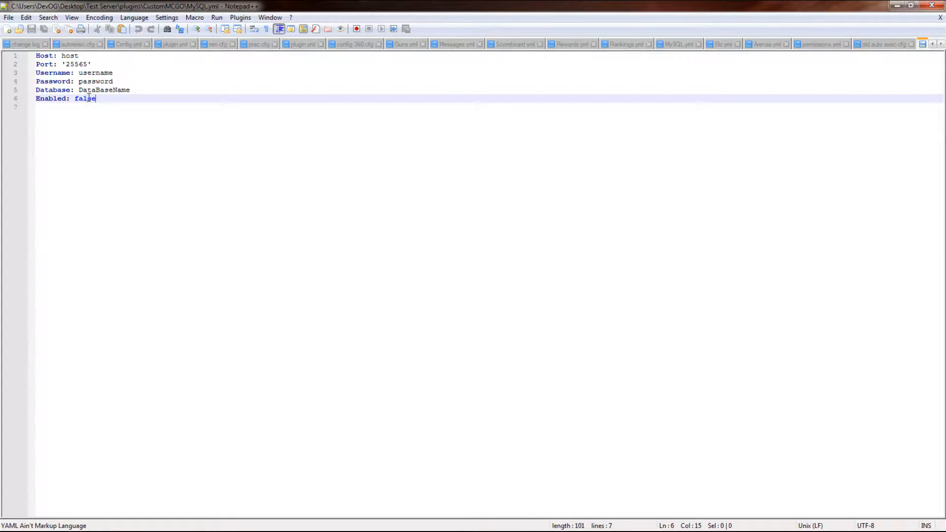
# Step: Switch Enabled to true and back to false in MySQL.yml, save it and close the editor
pyautogui.doubleClick(91, 98)
pyautogui.write('true')
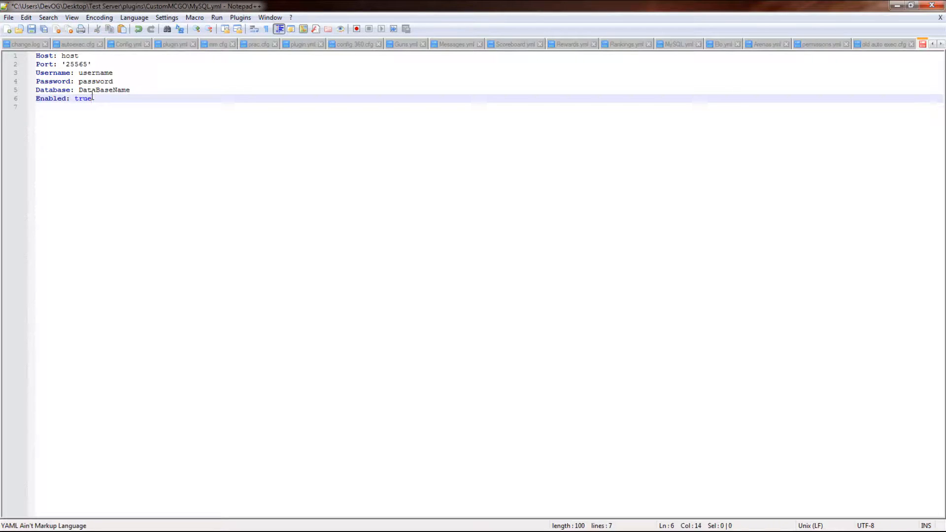
pyautogui.press('BackSpace')
pyautogui.press('BackSpace')
pyautogui.press('BackSpace')
pyautogui.press('BackSpace')
pyautogui.write('fa;s')
pyautogui.press('BackSpace')
pyautogui.press('BackSpace')
pyautogui.write('ls')
pyautogui.hotkey('ctrl', 's')
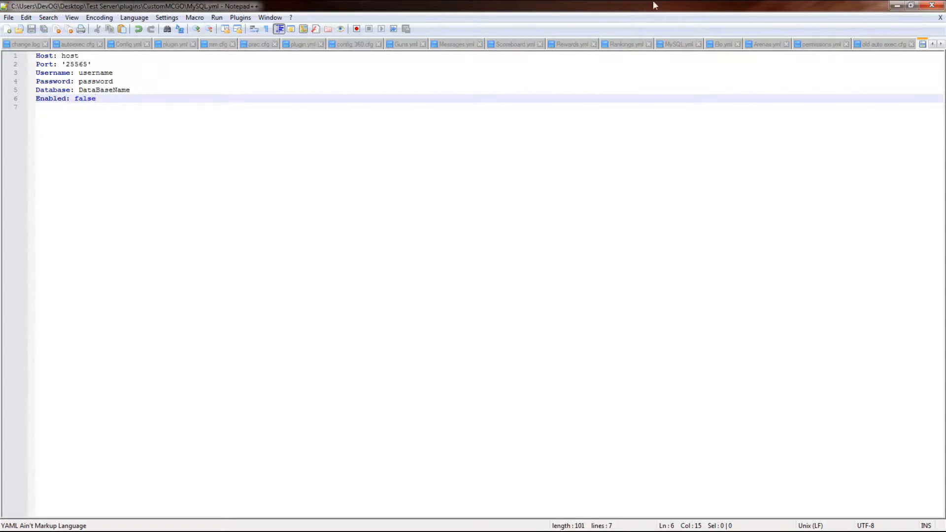
pyautogui.click(932, 5)
pyautogui.click(303, 211)
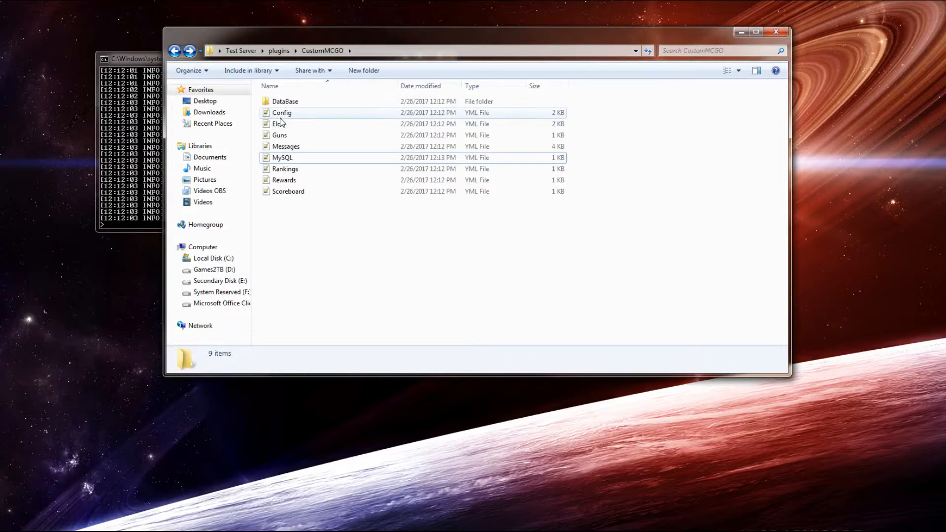
# Step: Open Config.yml from the CustomMCGO folder and examine the Check-Updates and Game-Countdown-Time settings
pyautogui.doubleClick(281, 112)
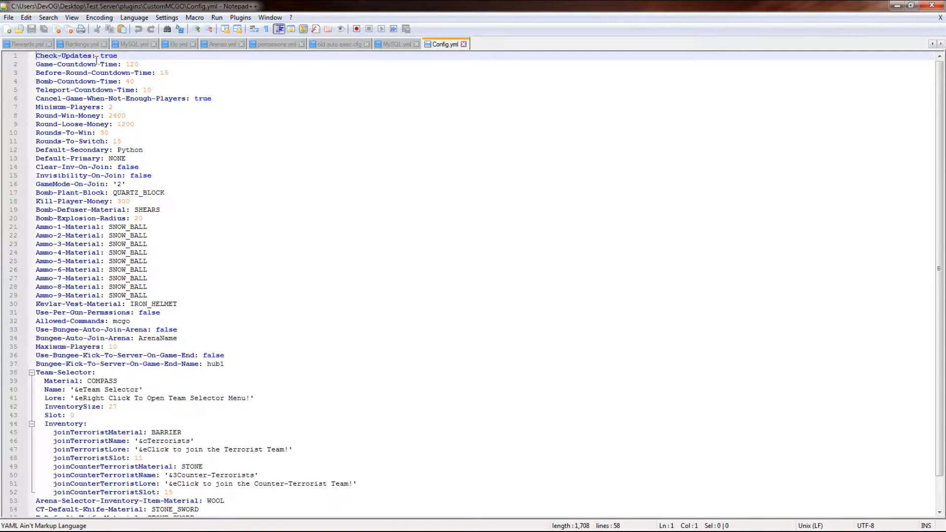
pyautogui.tripleClick(116, 57)
pyautogui.click(116, 57)
pyautogui.click(144, 65)
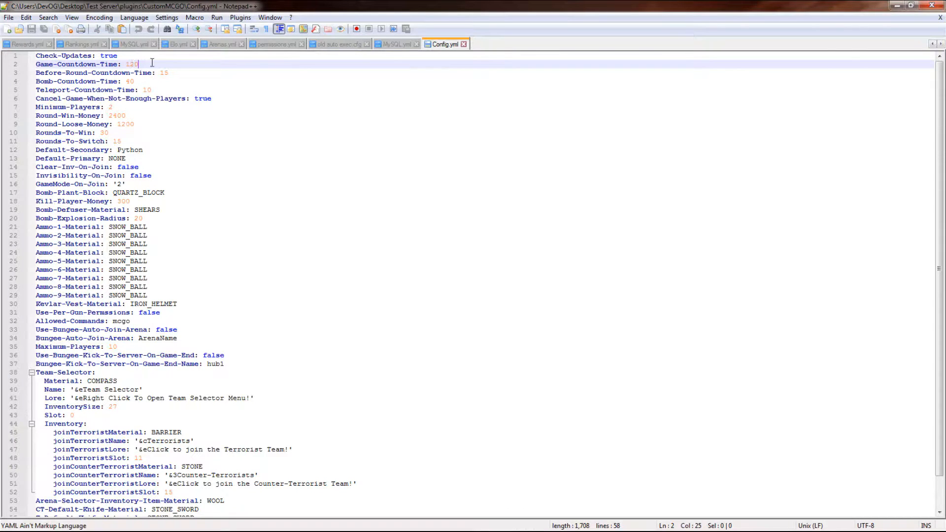
pyautogui.doubleClick(132, 64)
pyautogui.click(142, 63)
pyautogui.tripleClick(132, 64)
pyautogui.click(135, 64)
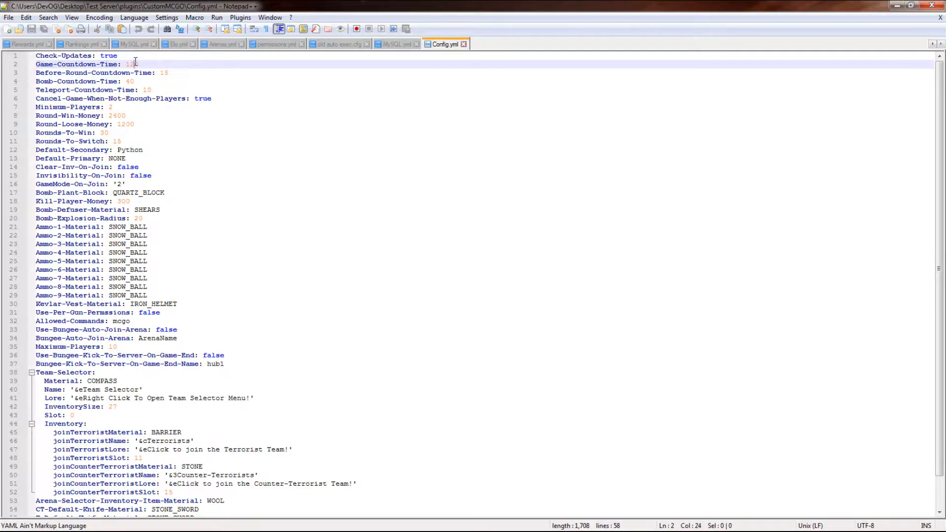
# Step: Set Before-Round-Countdown-Time to 10 in Config.yml
pyautogui.click(187, 73)
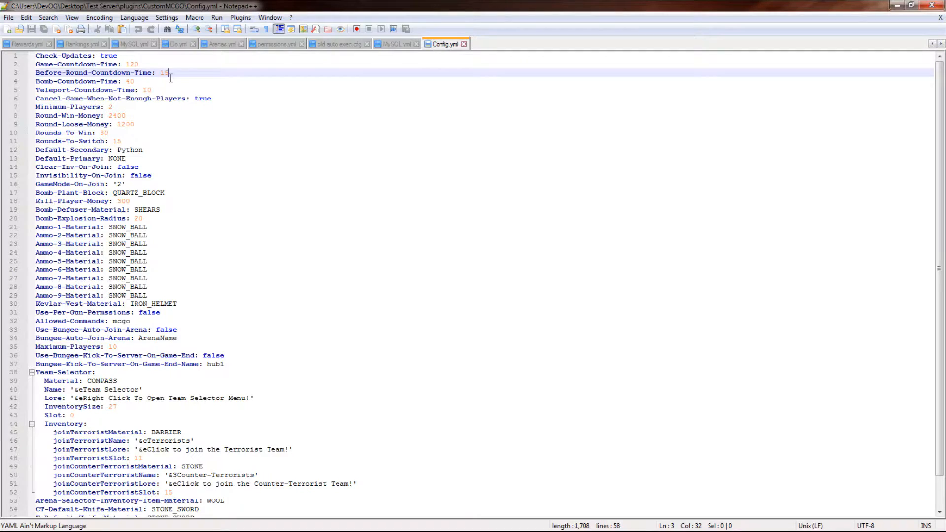
pyautogui.doubleClick(163, 73)
pyautogui.click(174, 70)
pyautogui.press('BackSpace')
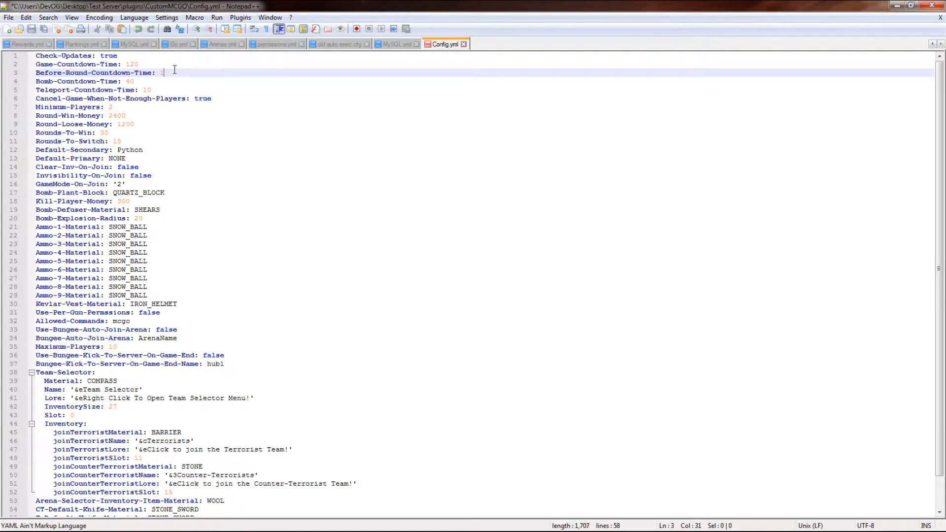
pyautogui.press('Down')
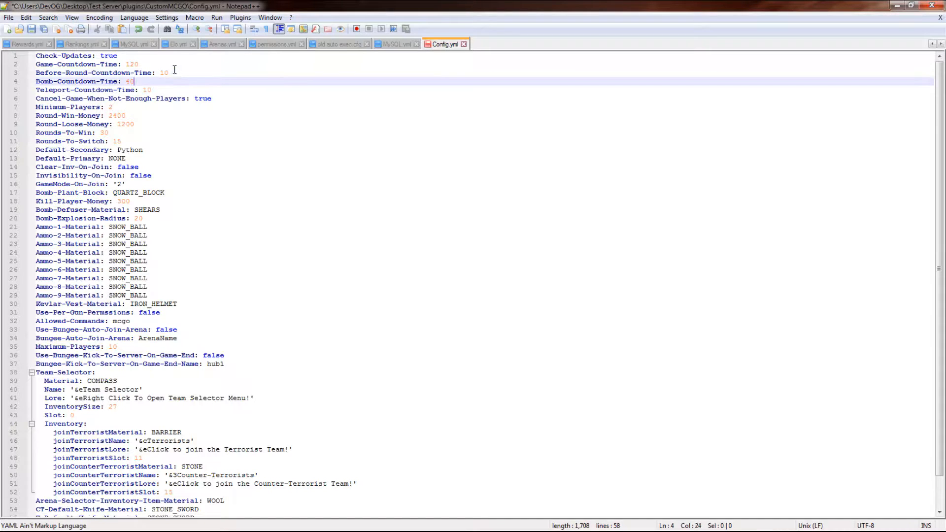
# Step: Review the bomb, teleport and game-cancel settings, and set Minimum-Players to 10
pyautogui.press('Down')
pyautogui.press('Right')
pyautogui.press('Right')
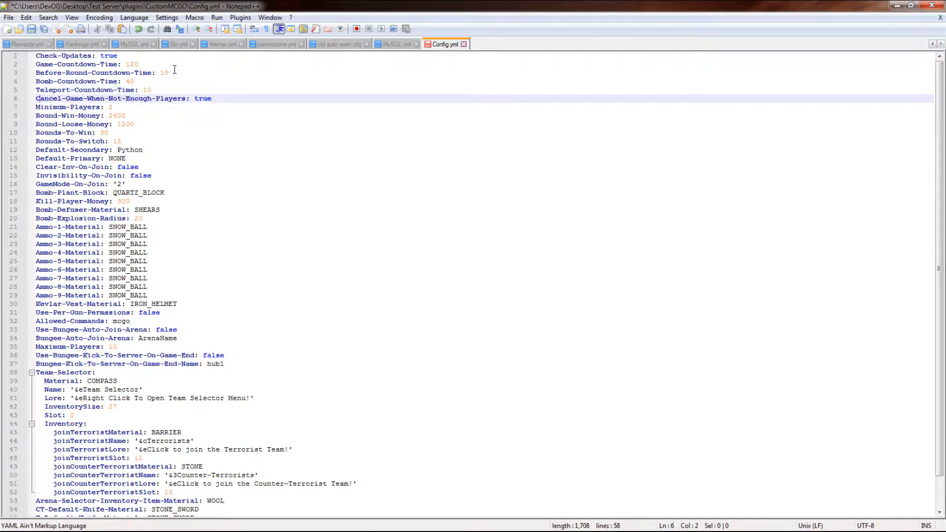
pyautogui.press('Left')
pyautogui.press('Left')
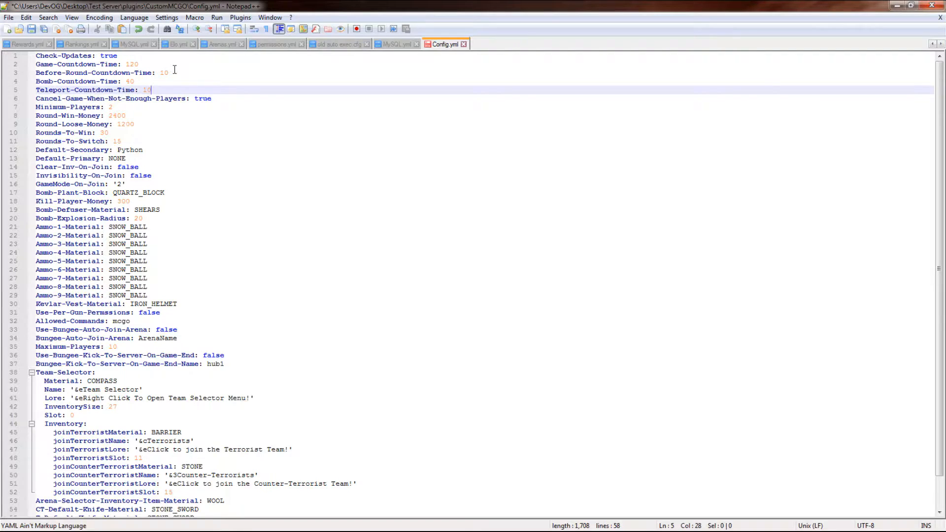
pyautogui.press('Down')
pyautogui.press('Down')
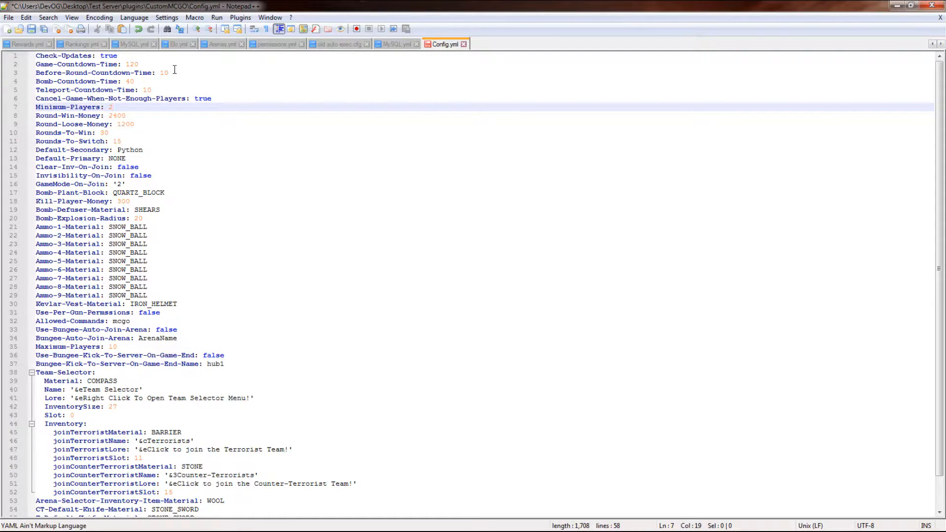
pyautogui.write('10')
# Step: Go past the round money settings and set Rounds-To-Win to 16
pyautogui.press('Down')
pyautogui.press('Down')
pyautogui.press('Down')
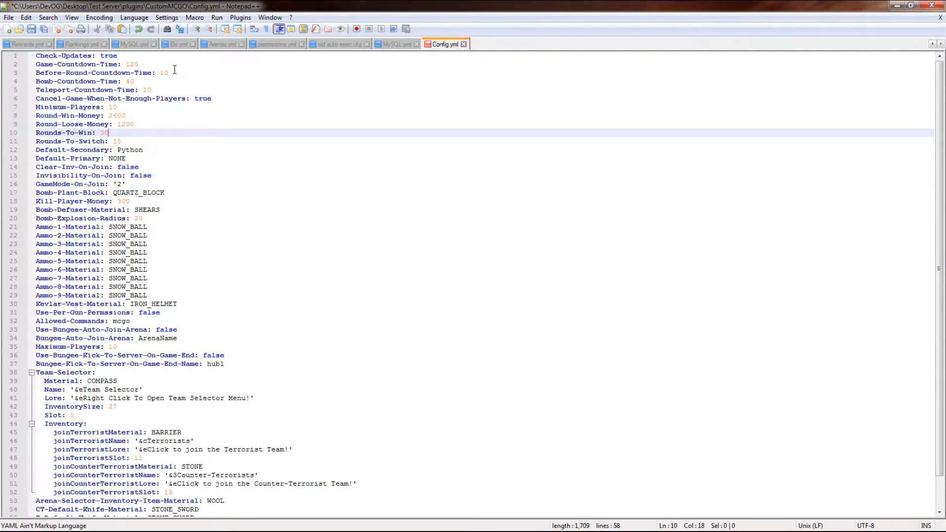
pyautogui.press('BackSpace')
pyautogui.write('16')
# Step: Examine the Rounds-To-Switch setting against Rounds-To-Win, and continue through the Default-Secondary and Default-Primary weapon entries
pyautogui.press('Down')
pyautogui.press('Right')
pyautogui.press('Right')
pyautogui.press('Right')
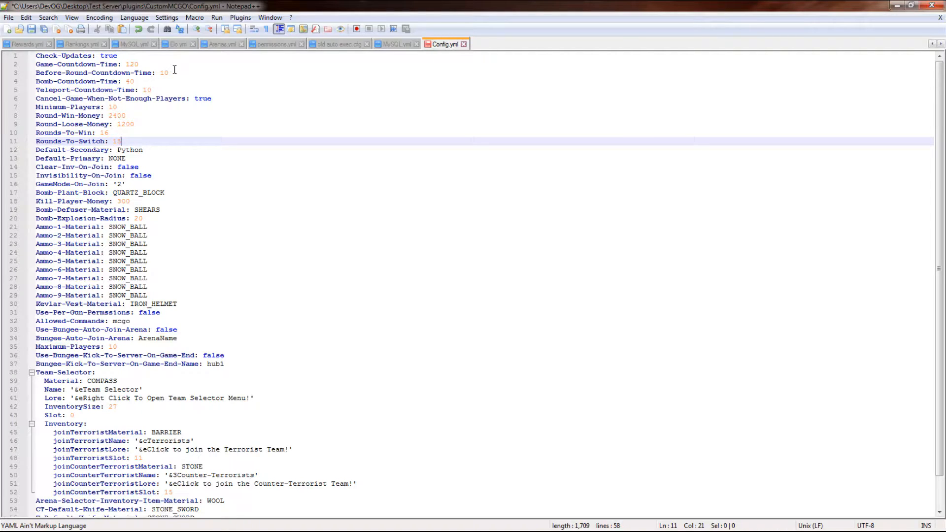
pyautogui.press('Up')
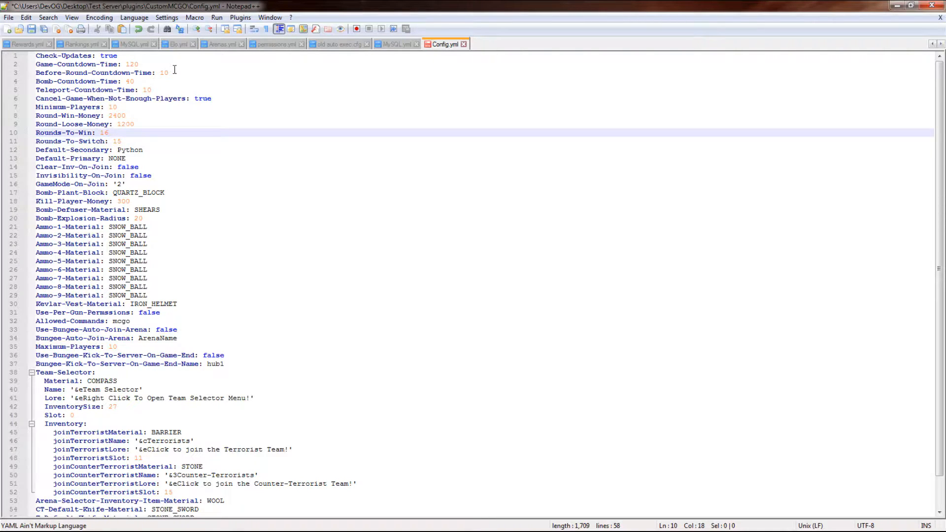
pyautogui.press('Down')
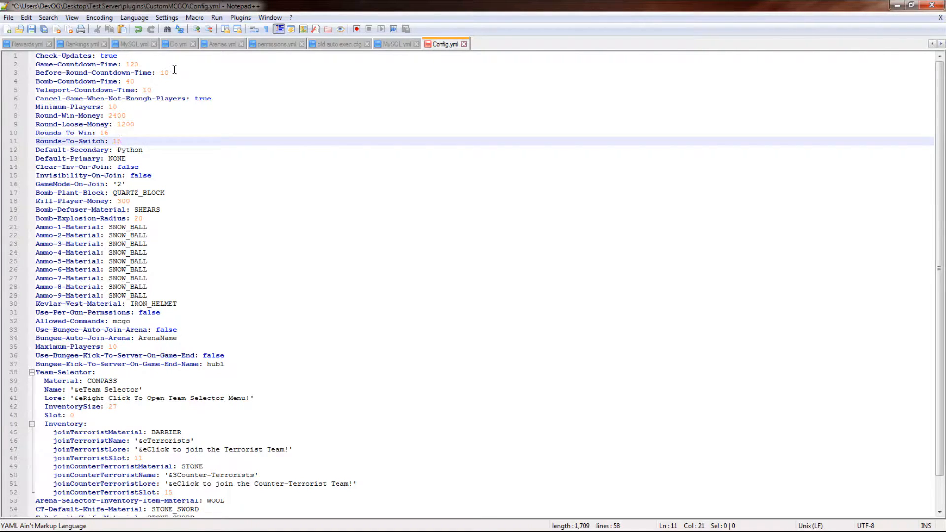
pyautogui.press('Down')
pyautogui.press('Up')
pyautogui.press('Down')
pyautogui.press('Down')
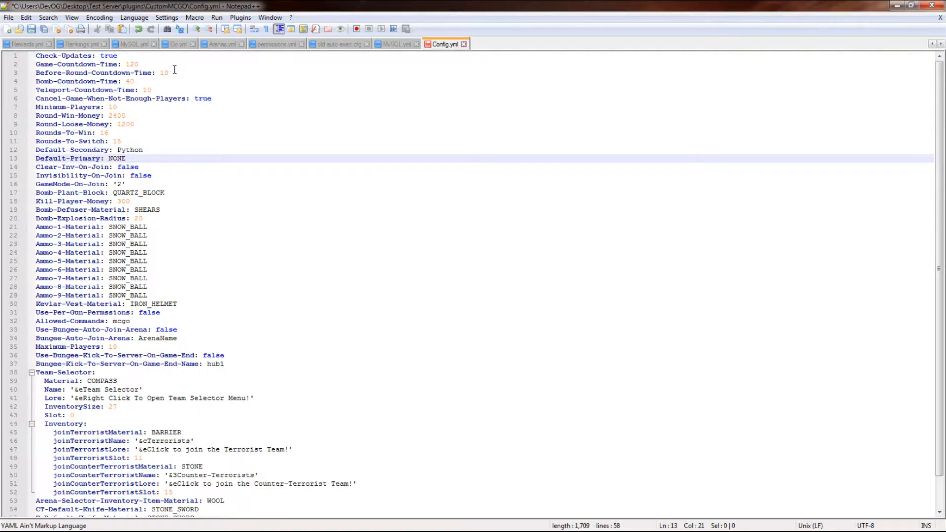